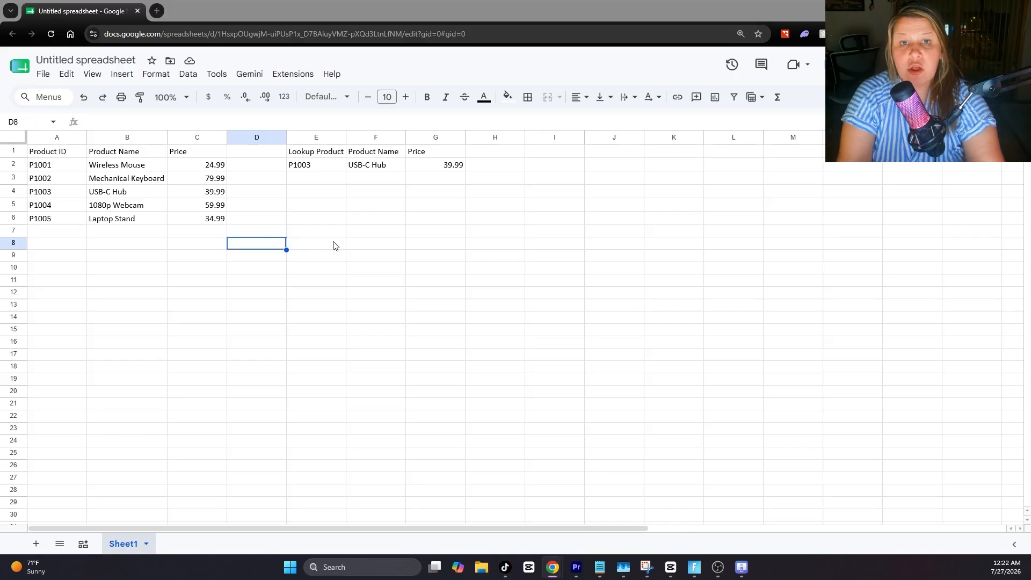
left_click(65, 153)
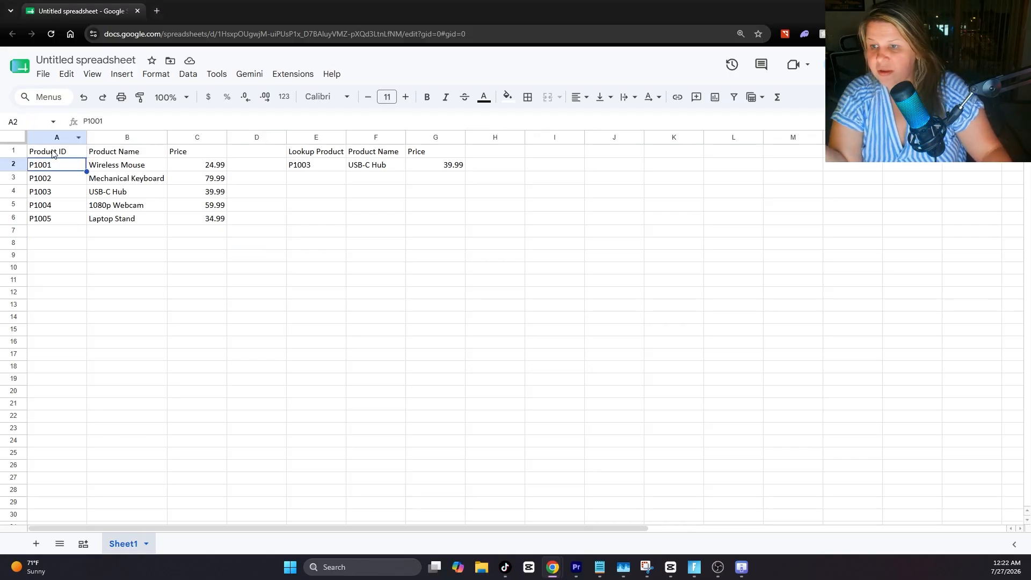
left_click(130, 153)
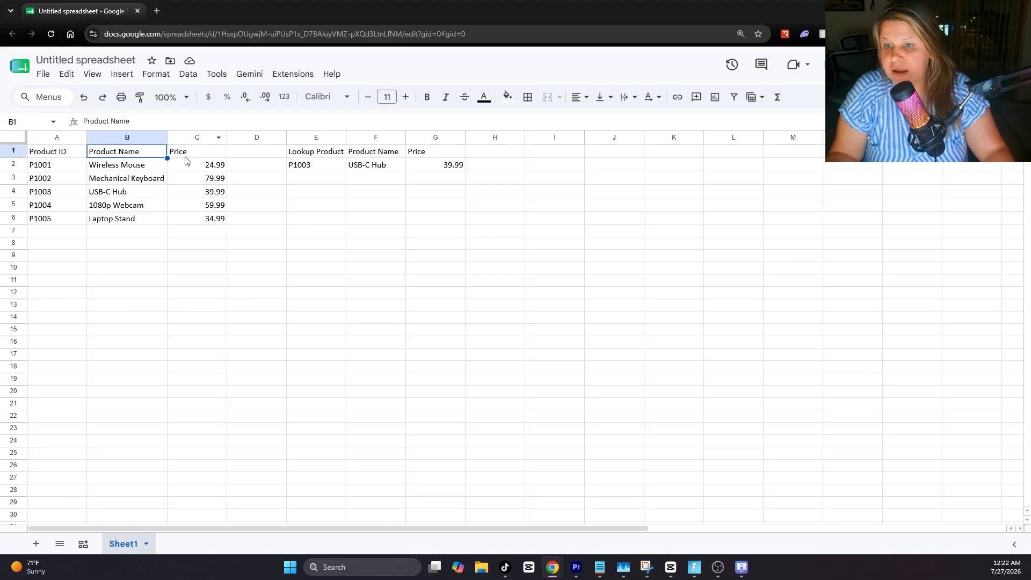
left_click(204, 152)
Enter a VLOOKUP formula in E4 that searches for E2 in A2:C6 and returns column 2, with is_sorted set to false.
left_click(310, 193)
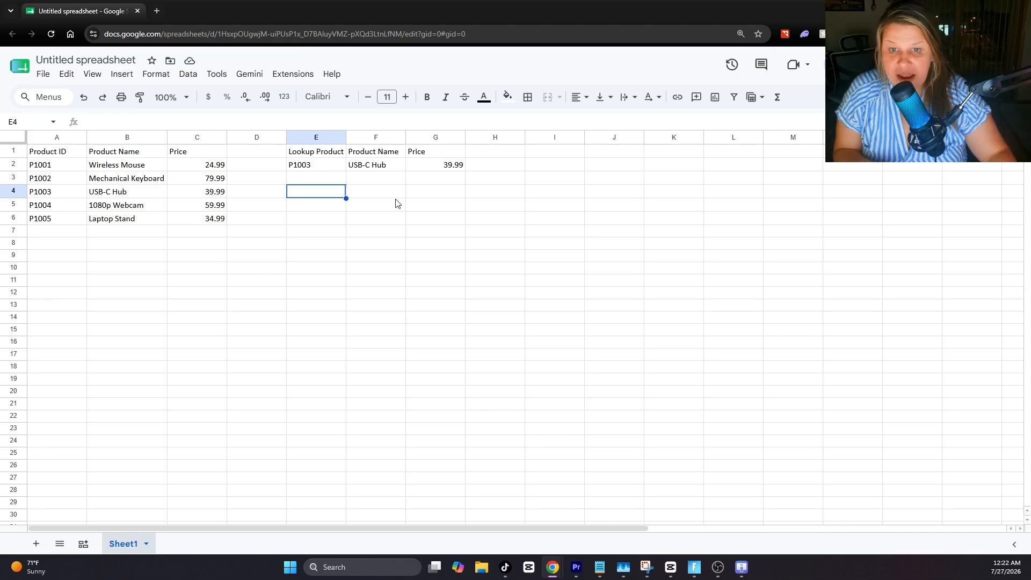
double_click(343, 188)
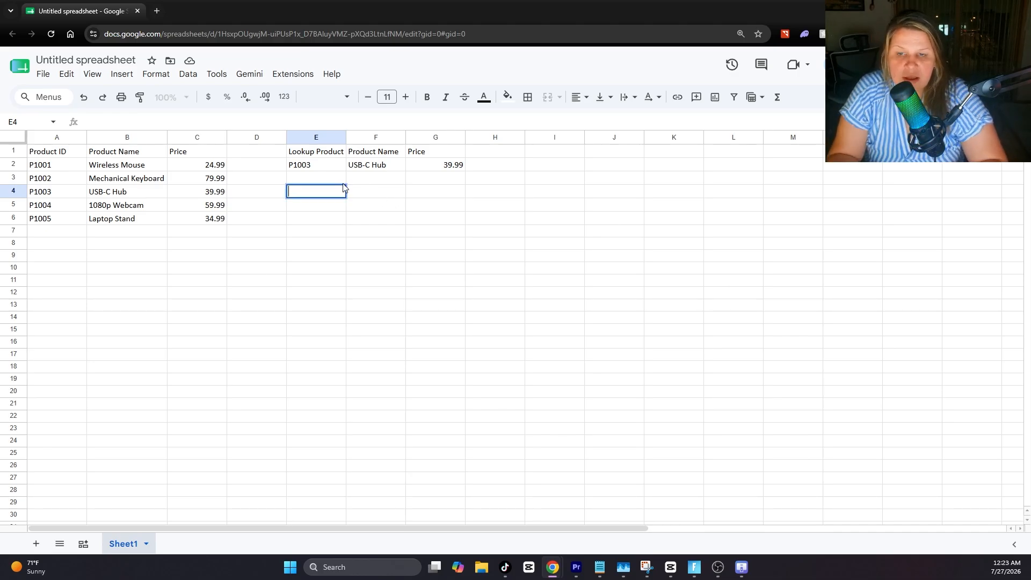
type("=vlookup")
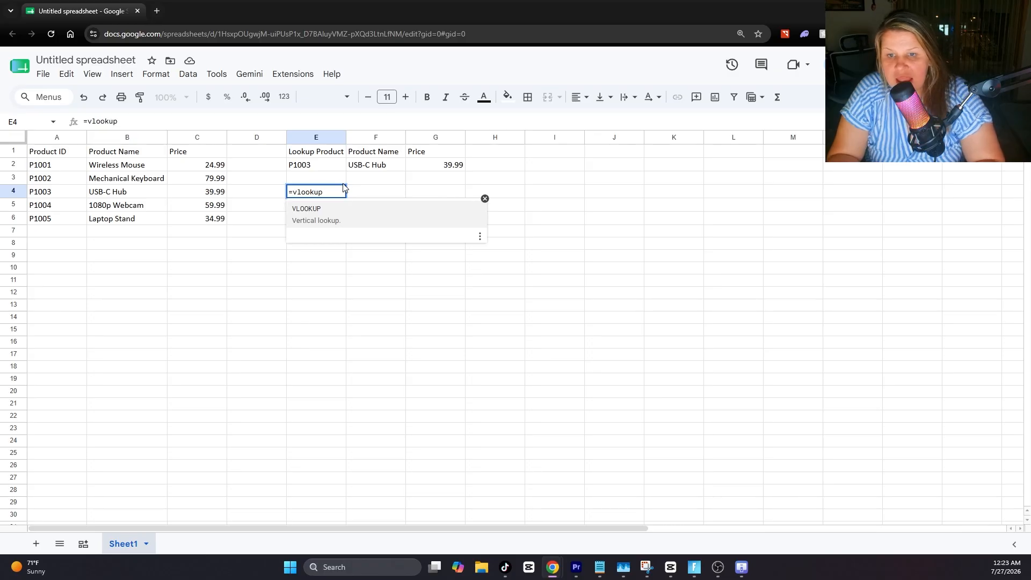
type("(")
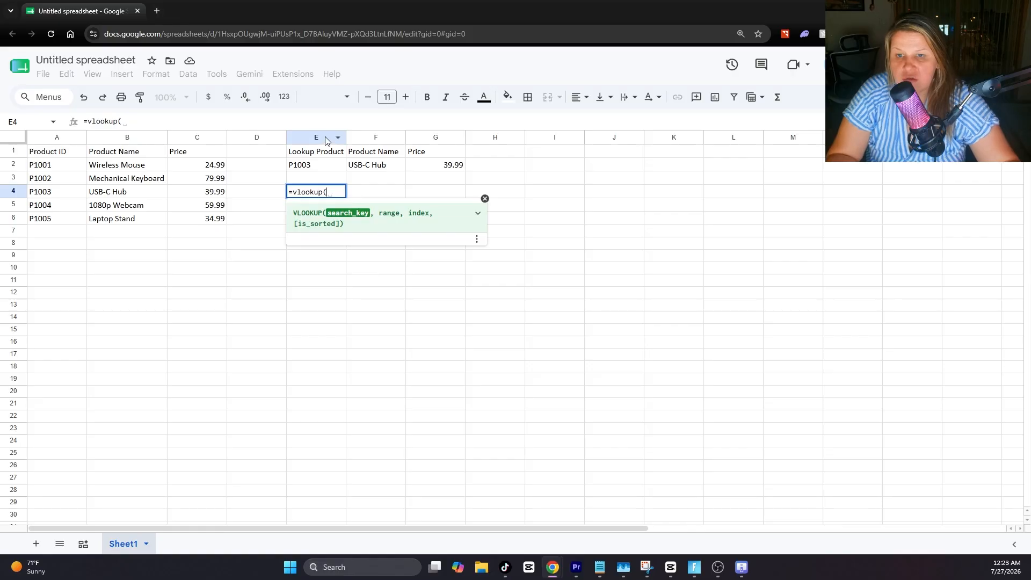
left_click(318, 168)
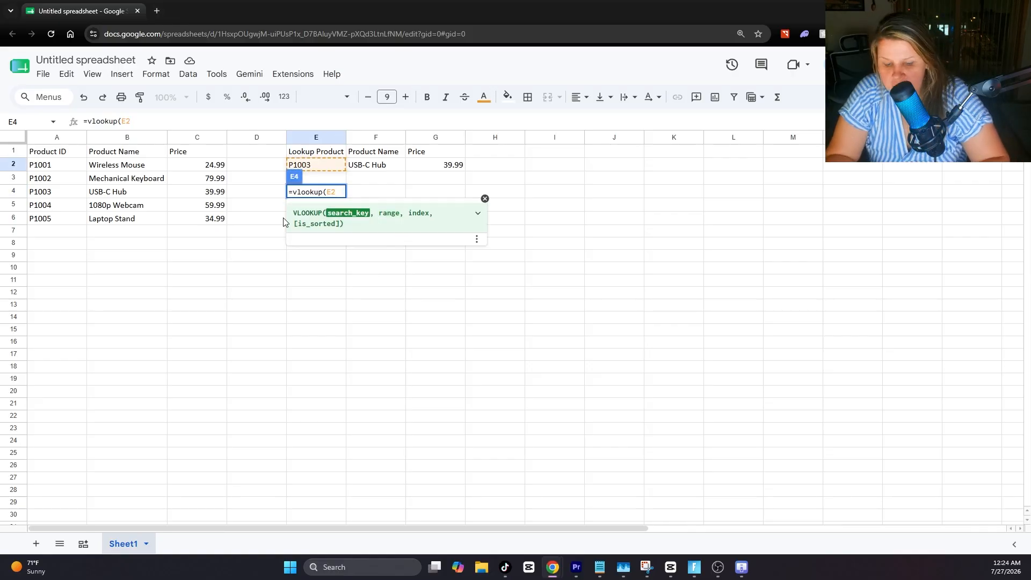
type(",")
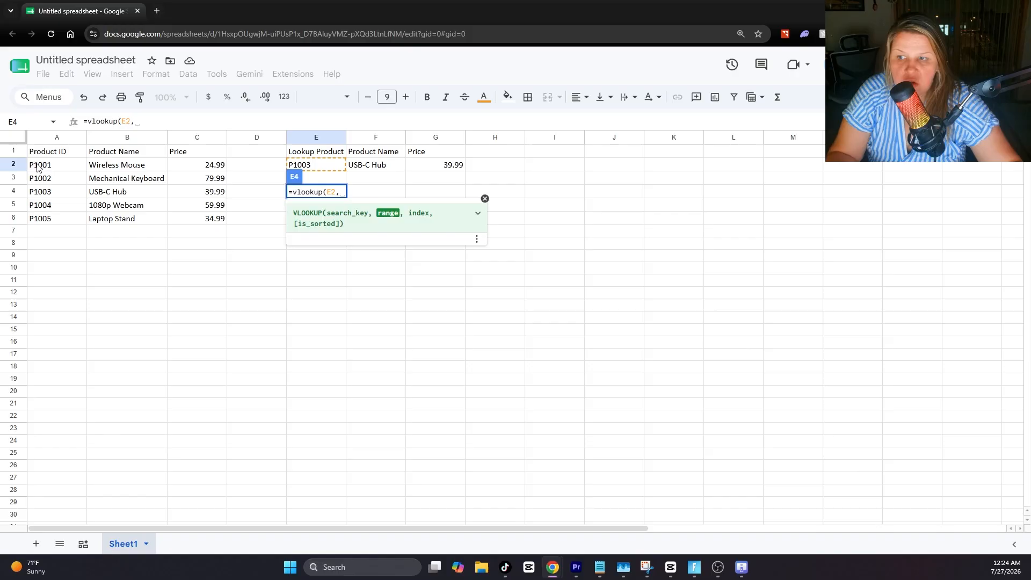
left_click_drag(40, 166, 197, 218)
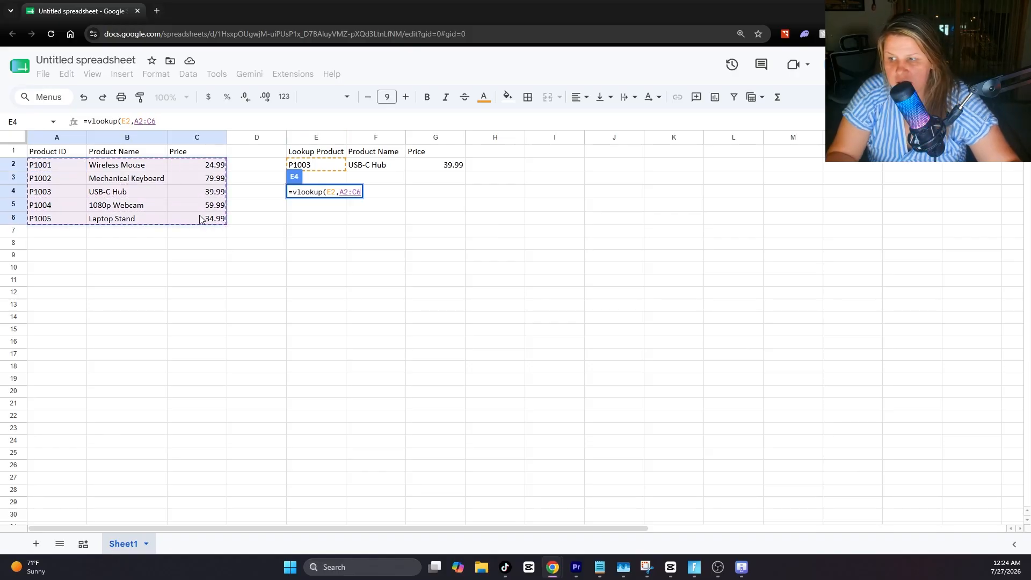
type(",")
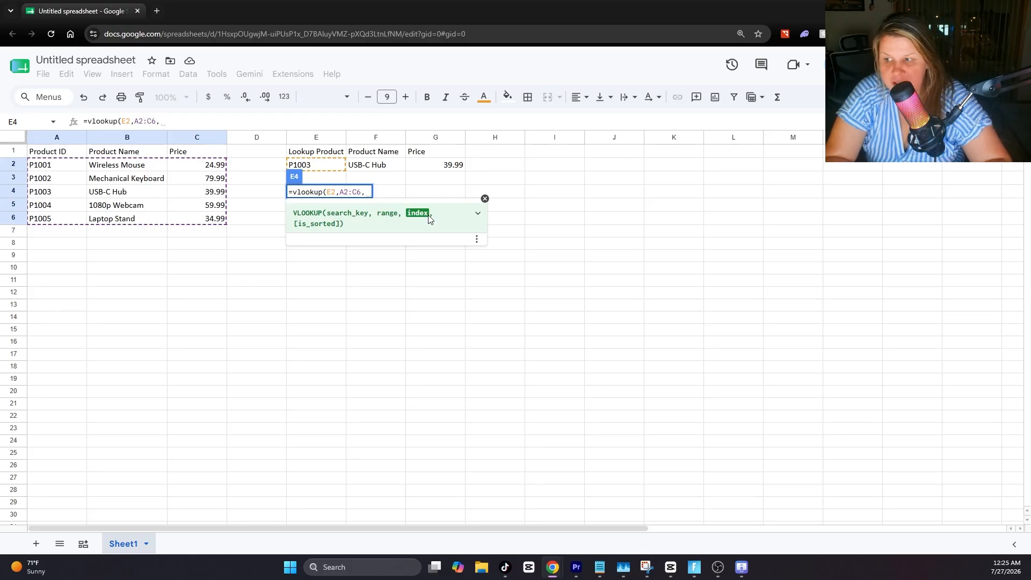
type("2,")
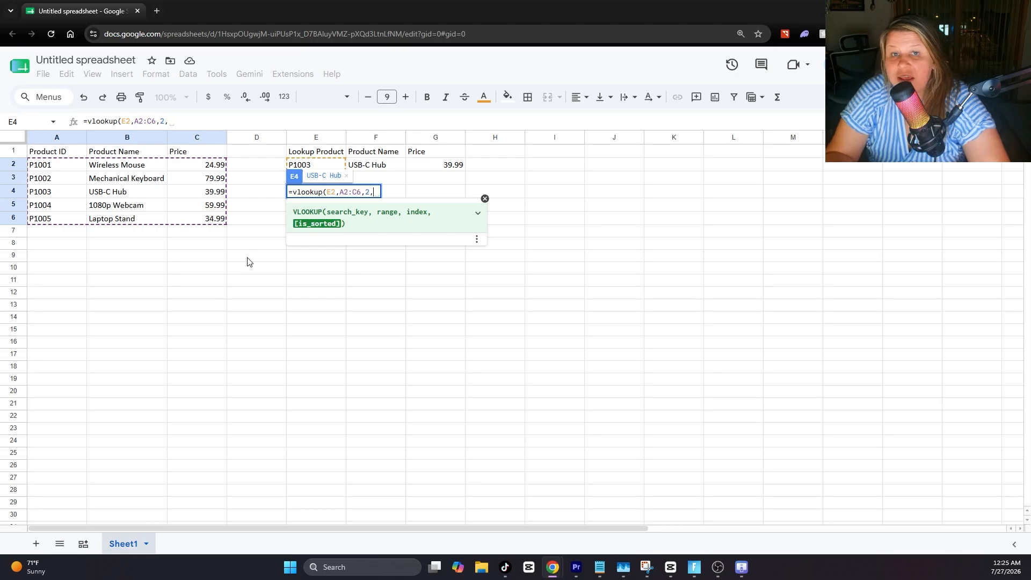
type("false")
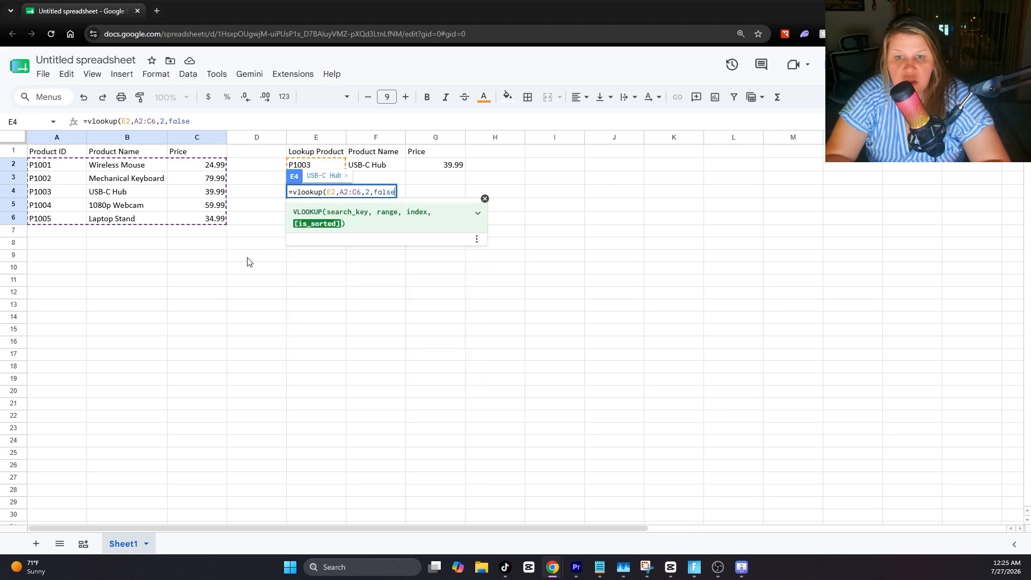
type(")")
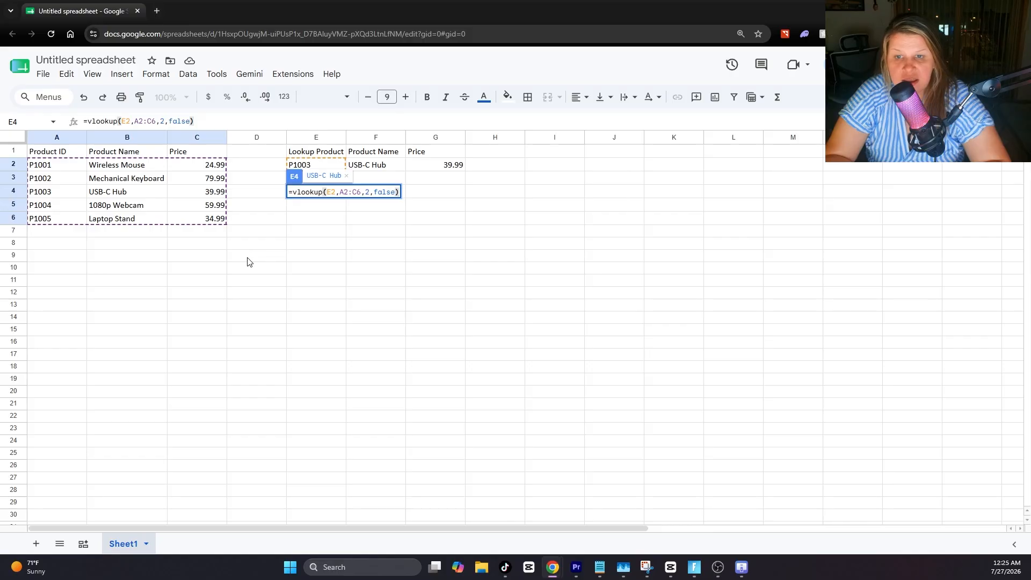
key("Return")
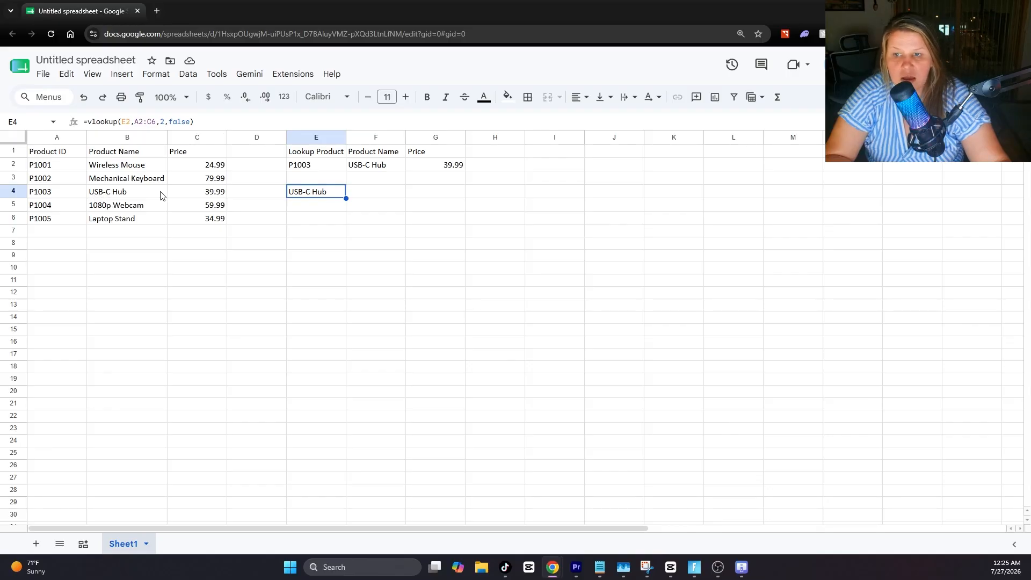
Enter a VLOOKUP formula in F5 that searches for F2 in A2:C6 and returns column 3, with is_sorted set to false.
left_click(376, 205)
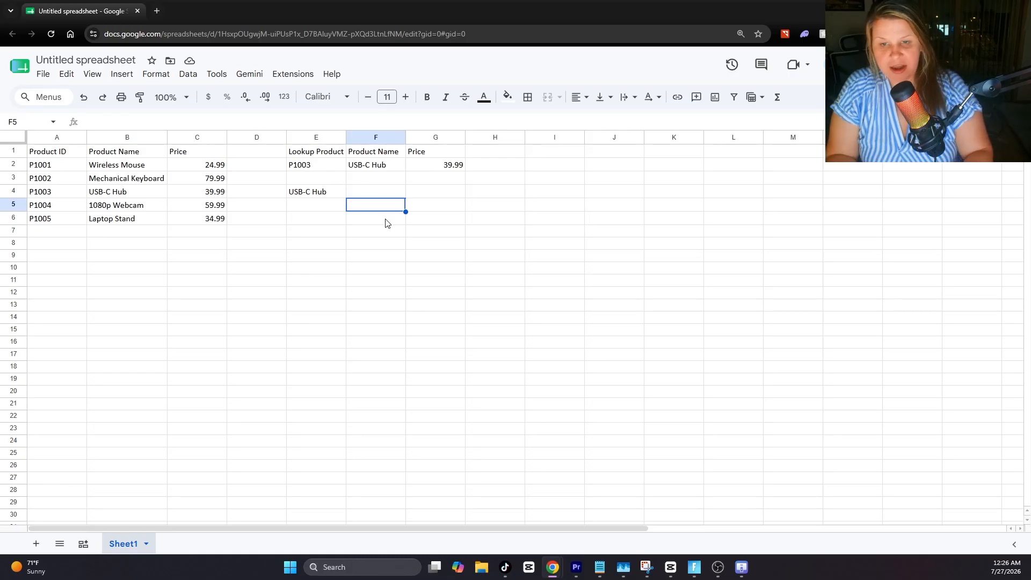
type("=vlookup")
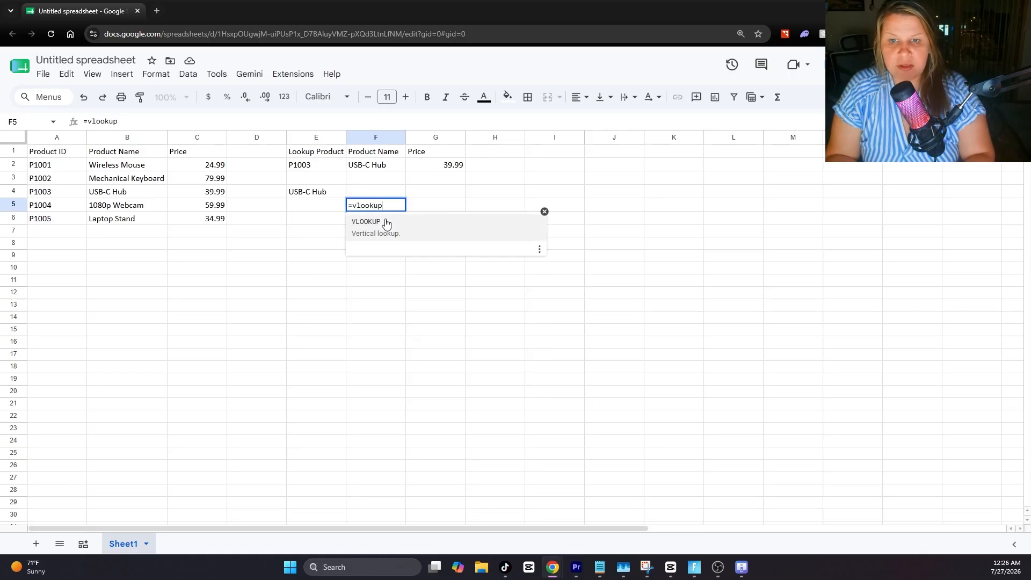
type("(")
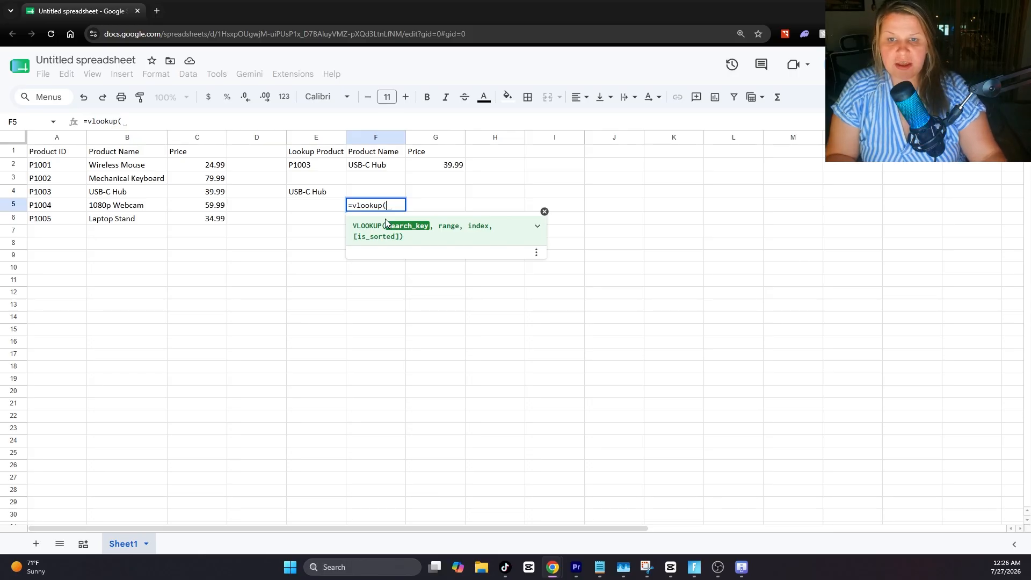
left_click(378, 171)
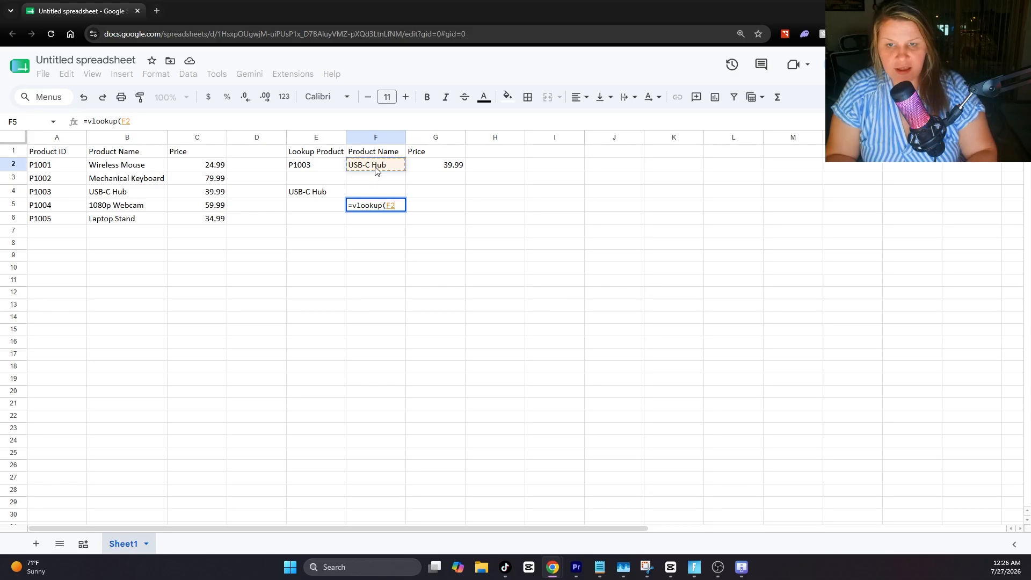
type(",")
left_click(75, 171)
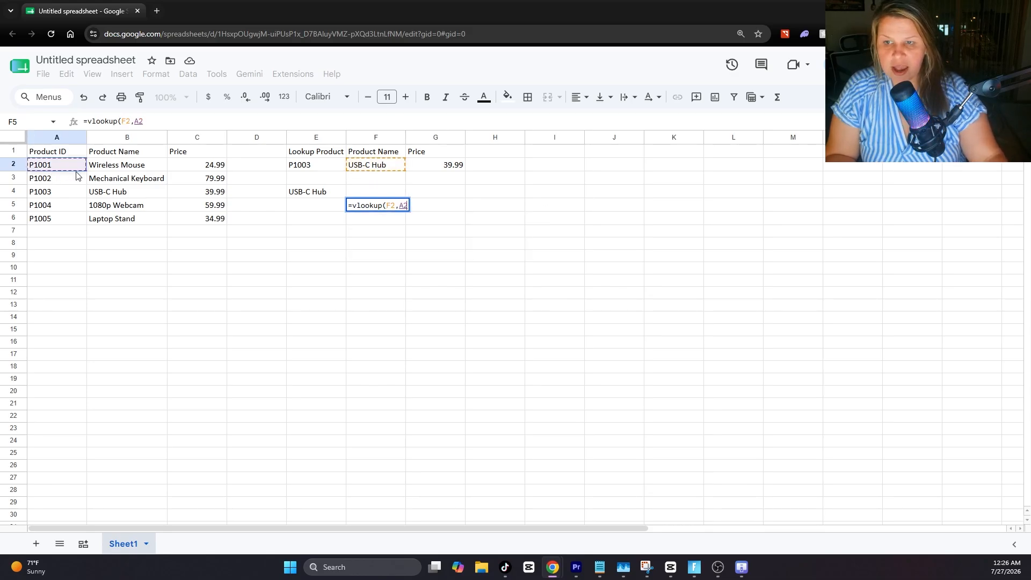
left_click_drag(76, 174, 192, 230)
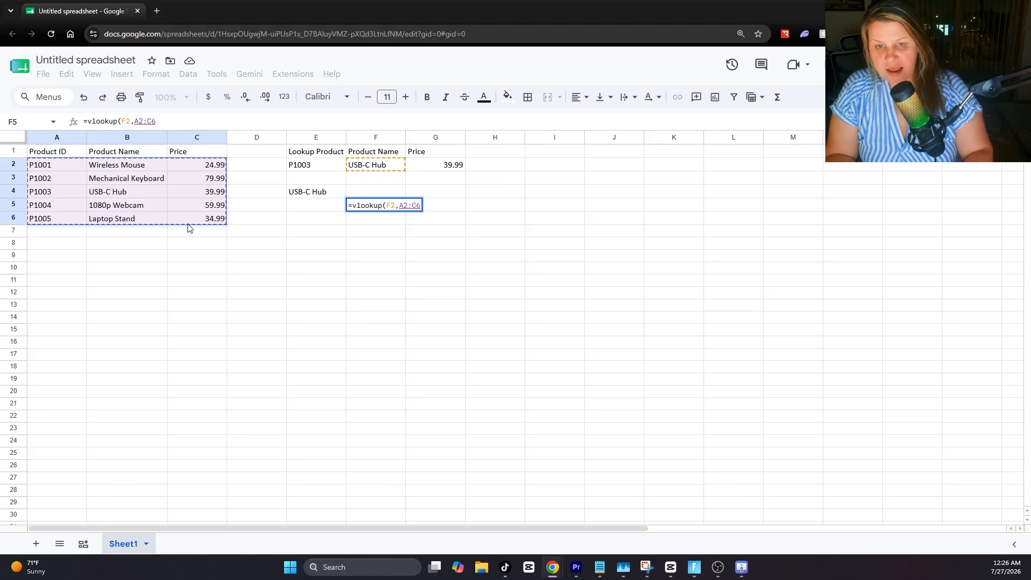
type(",")
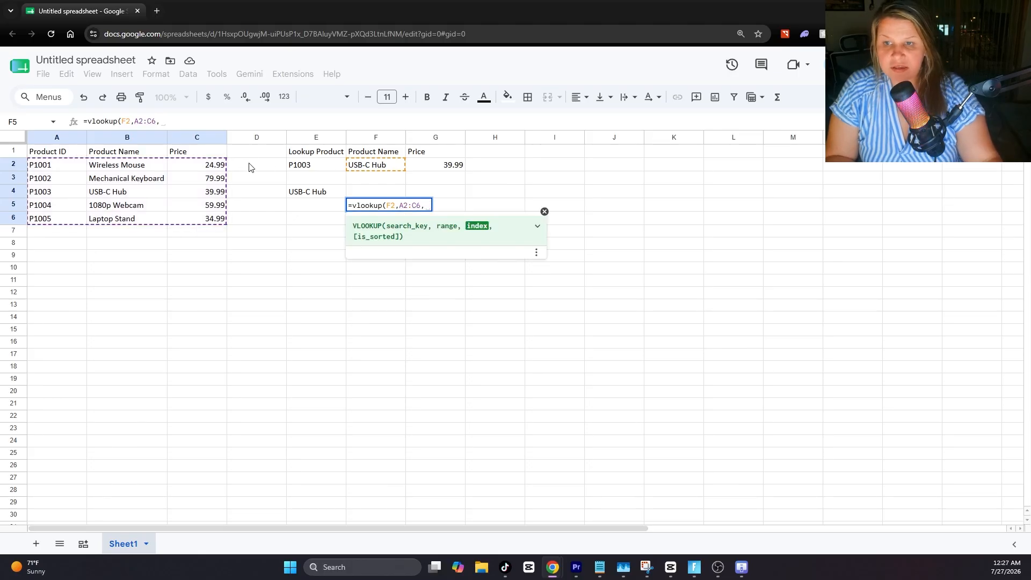
type("3")
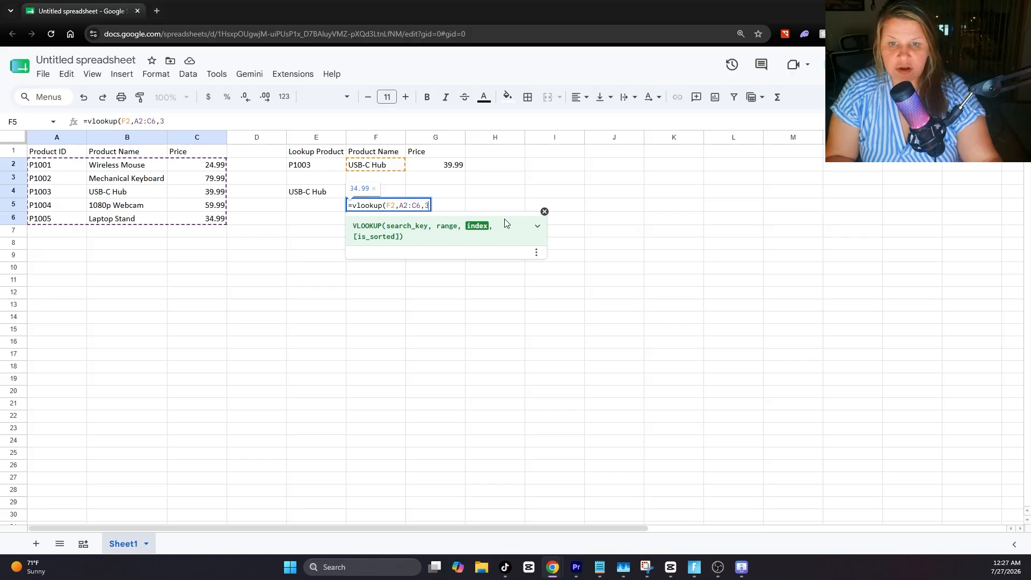
type(",false)")
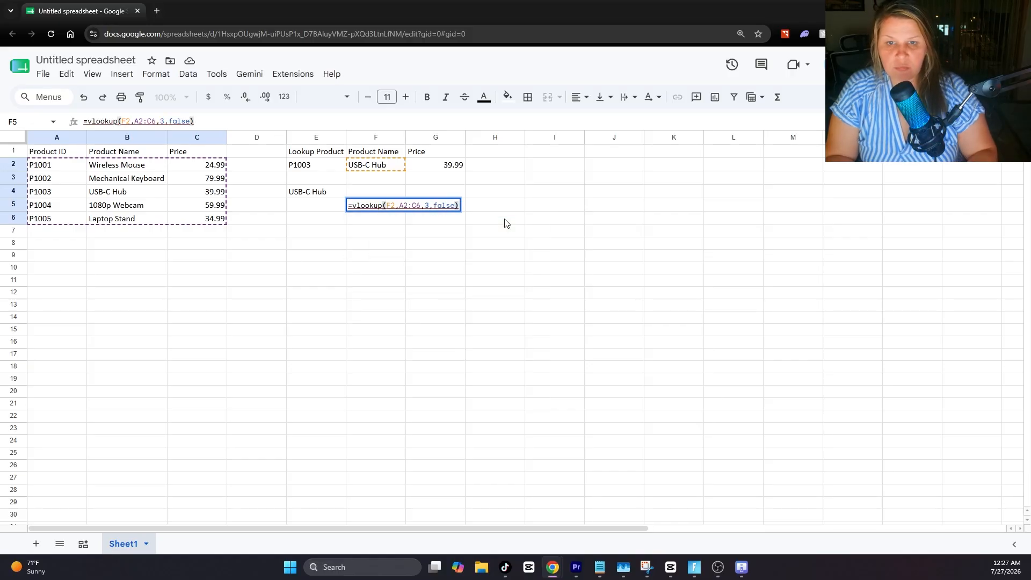
key("Return")
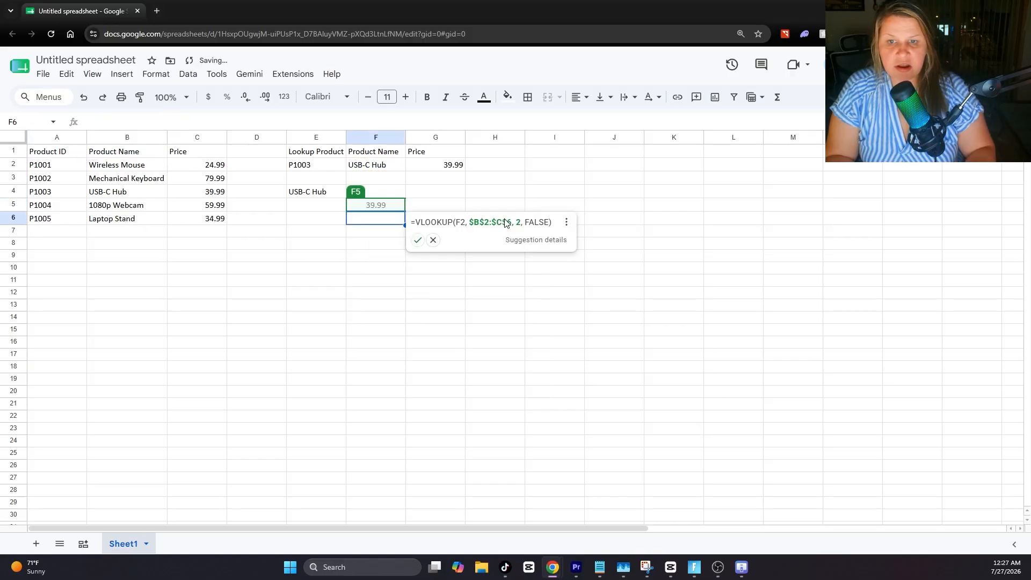
Accept the suggested correction for F5, =VLOOKUP(F2, $B$2:$C$6, 2, FALSE), and inspect its range reference.
key("Up")
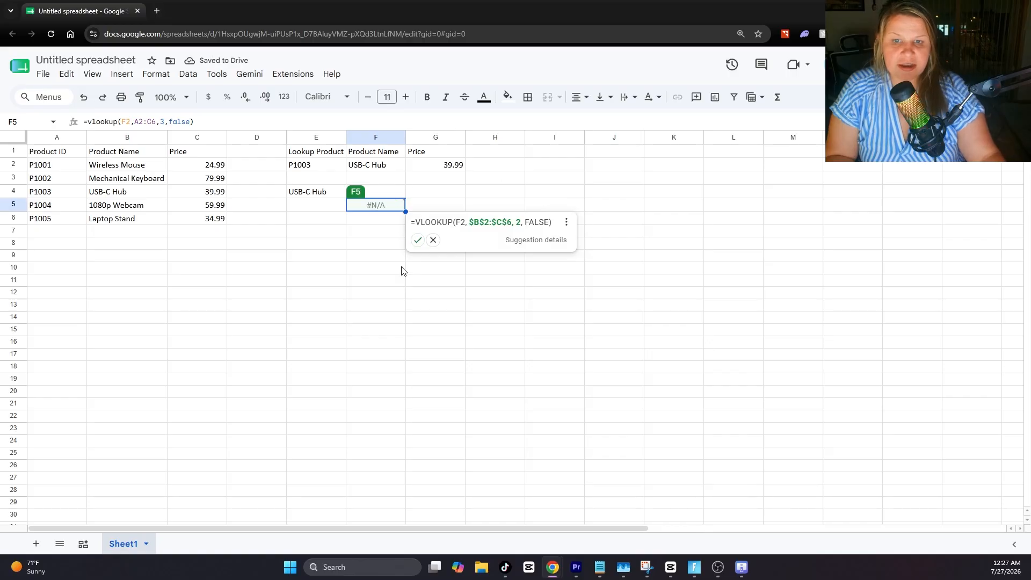
left_click(418, 240)
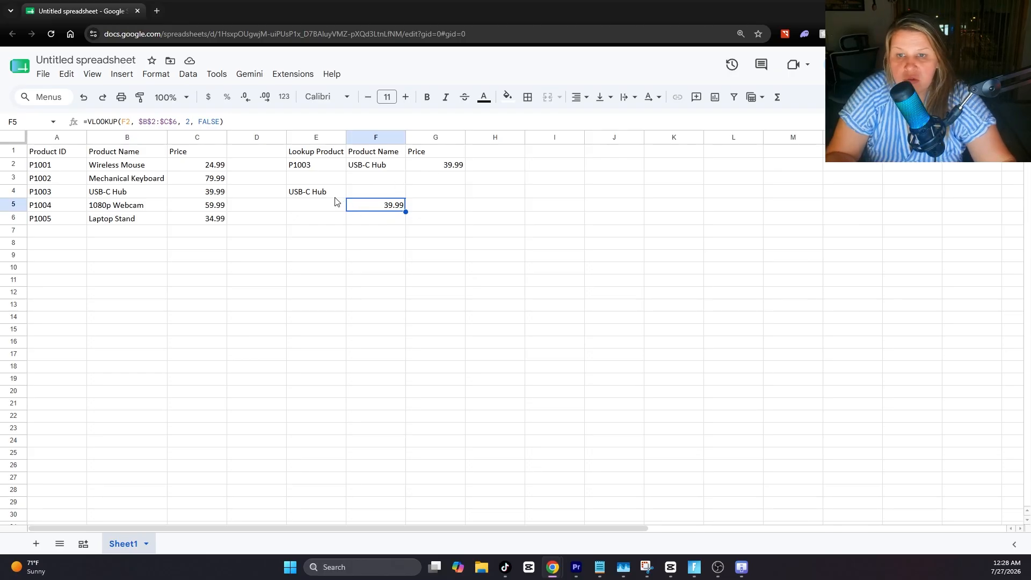
left_click(151, 121)
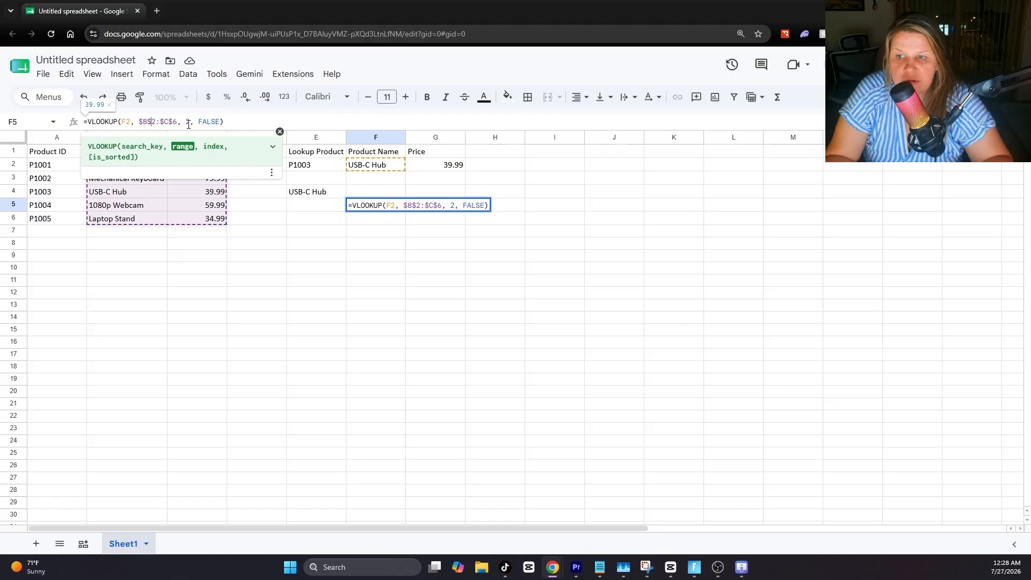
Make the lookup range in E4's VLOOKUP formula absolute as $A$2:$C$6.
left_click(338, 193)
left_click(141, 121)
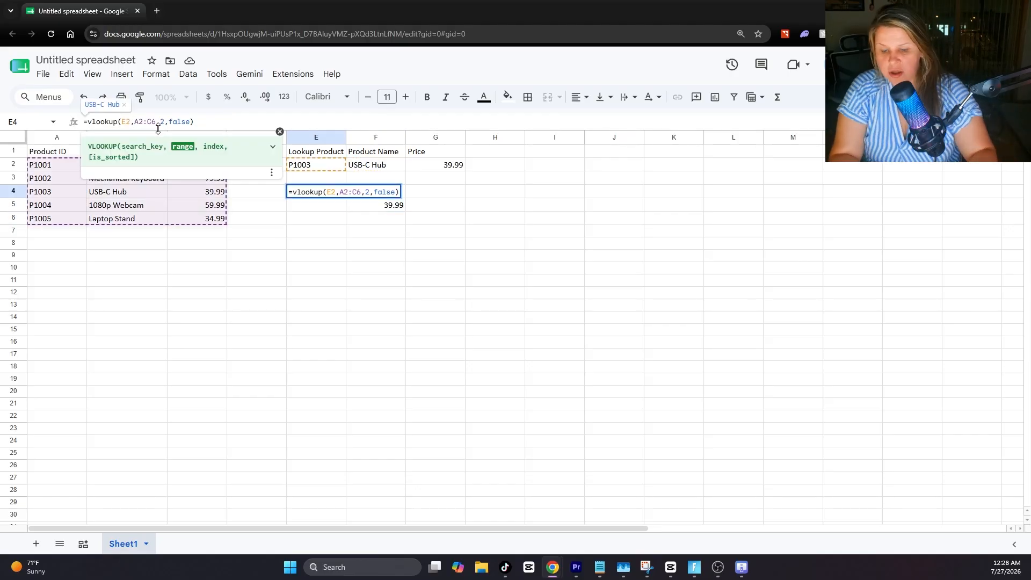
type("$")
key("Right")
type("$")
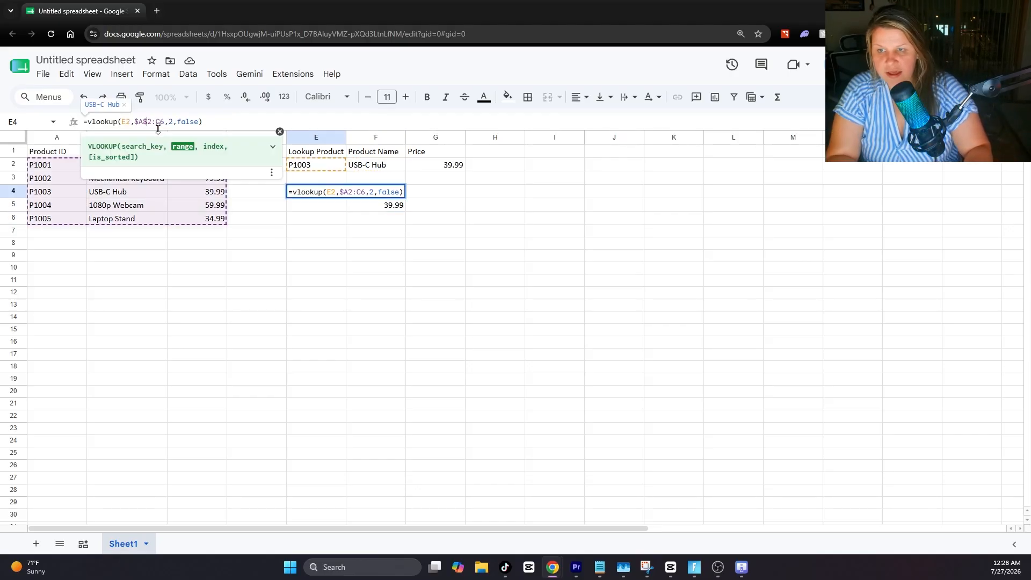
key("Right")
key("Right")
type("$")
key("Right")
type("$")
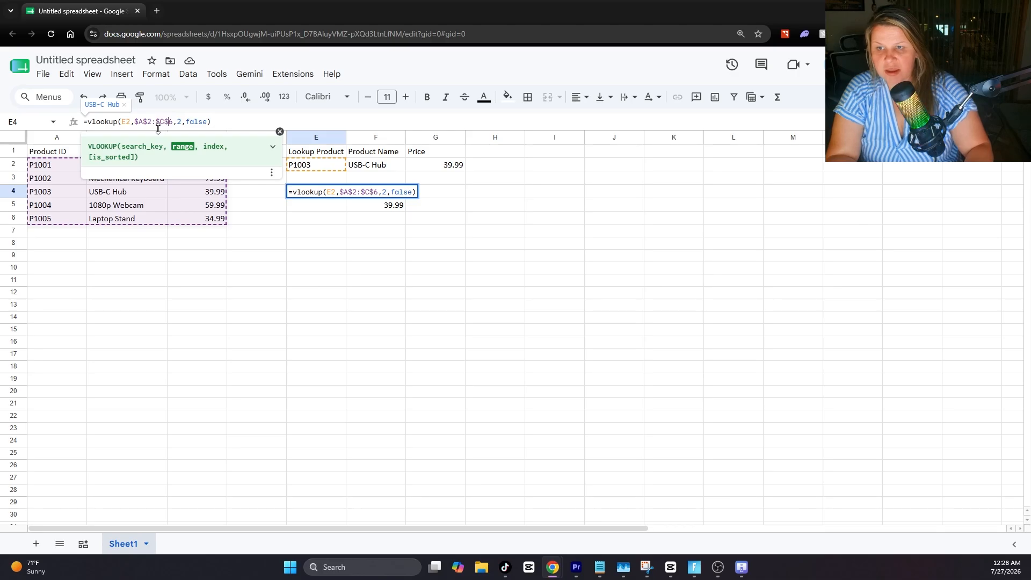
key("Return")
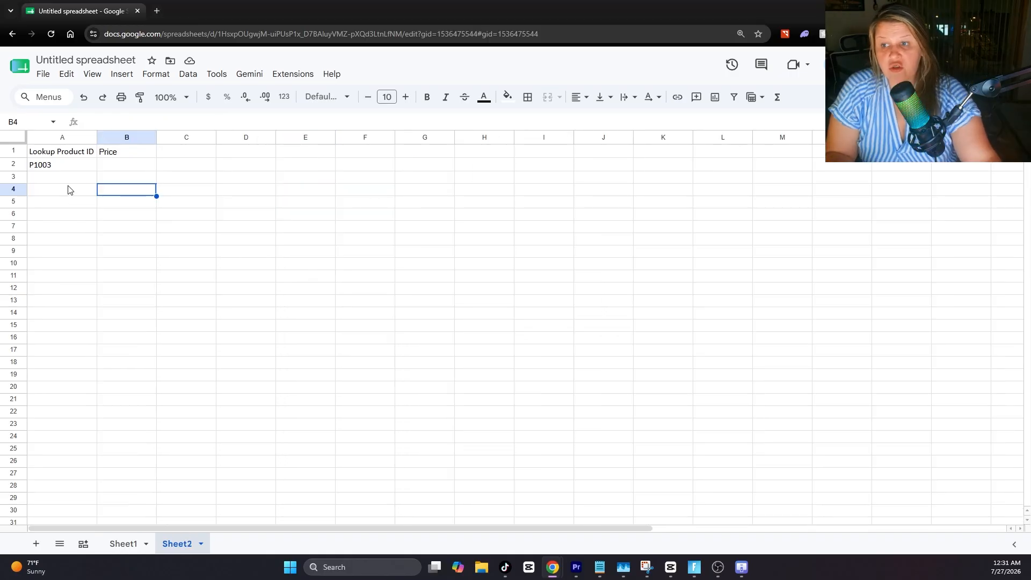
Start a VLOOKUP formula in cell B2 of Sheet2 with A2 as the search key and Sheet1!A2:C6 as the range.
left_click(119, 167)
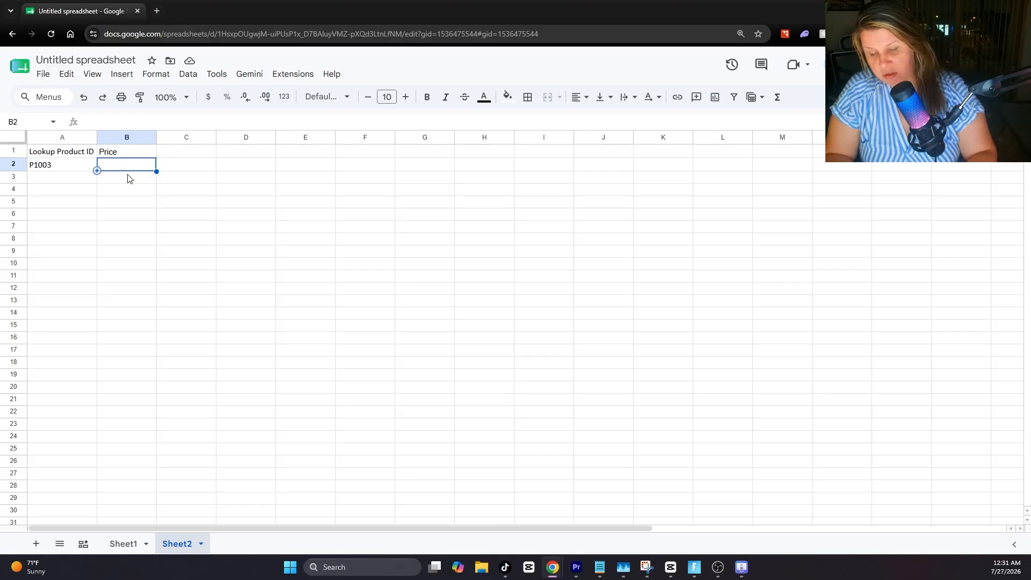
type("=v")
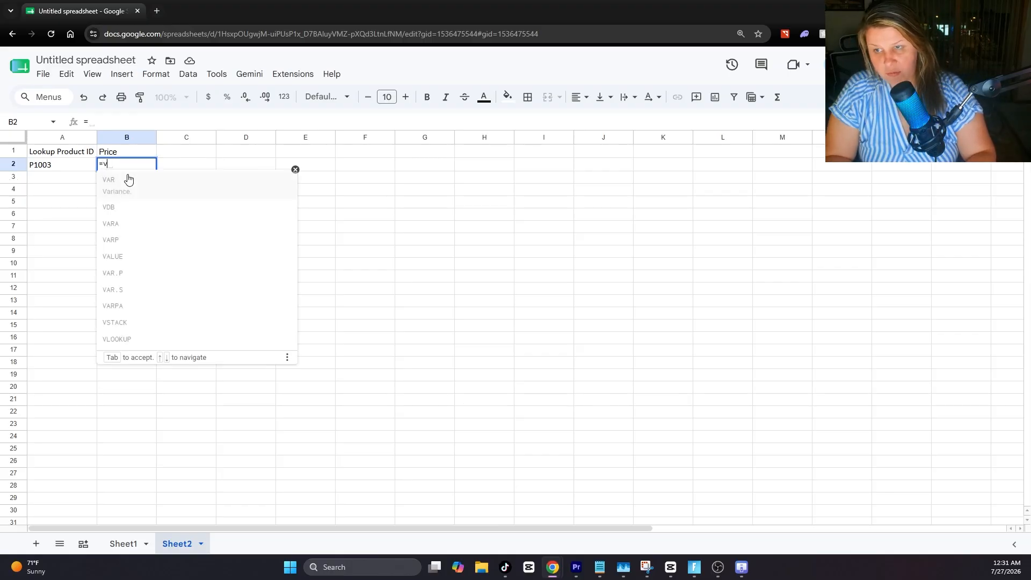
type("lookup(")
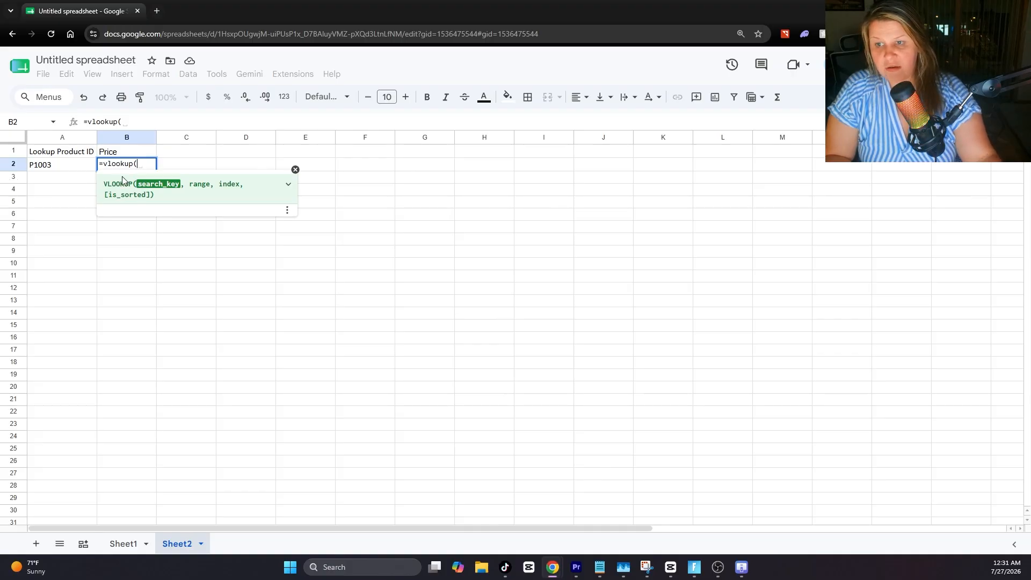
left_click(53, 167)
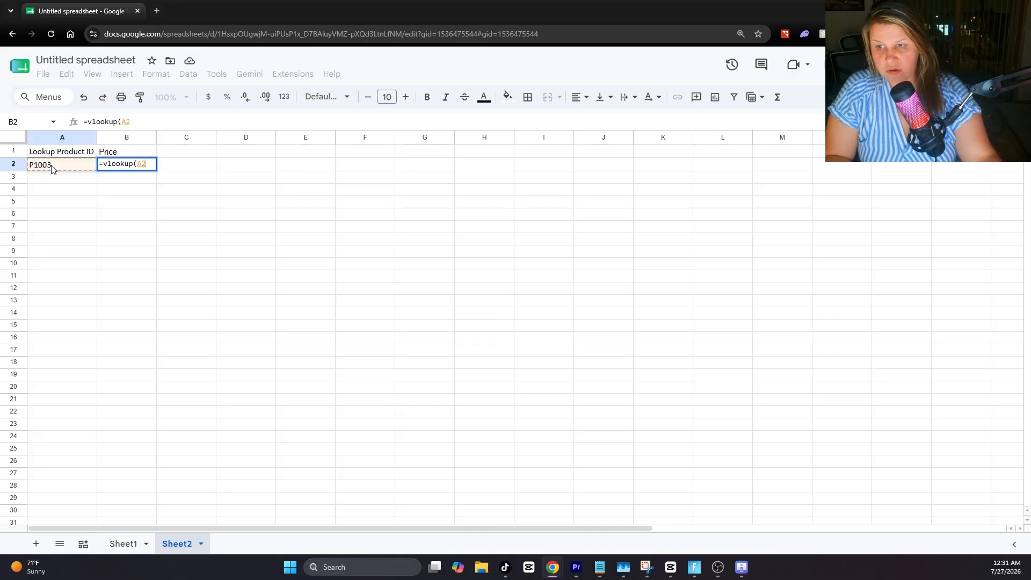
type(",")
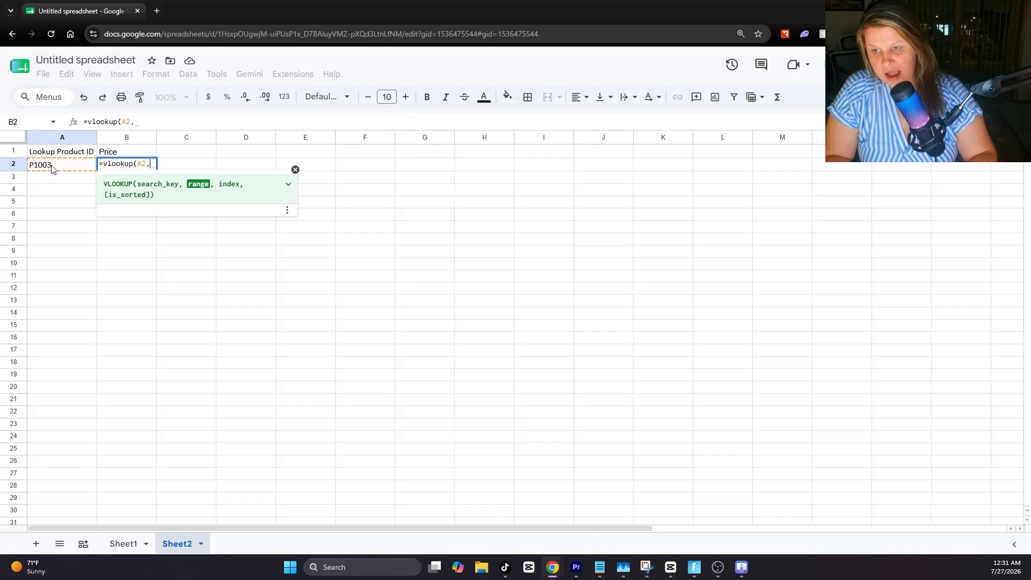
left_click(128, 543)
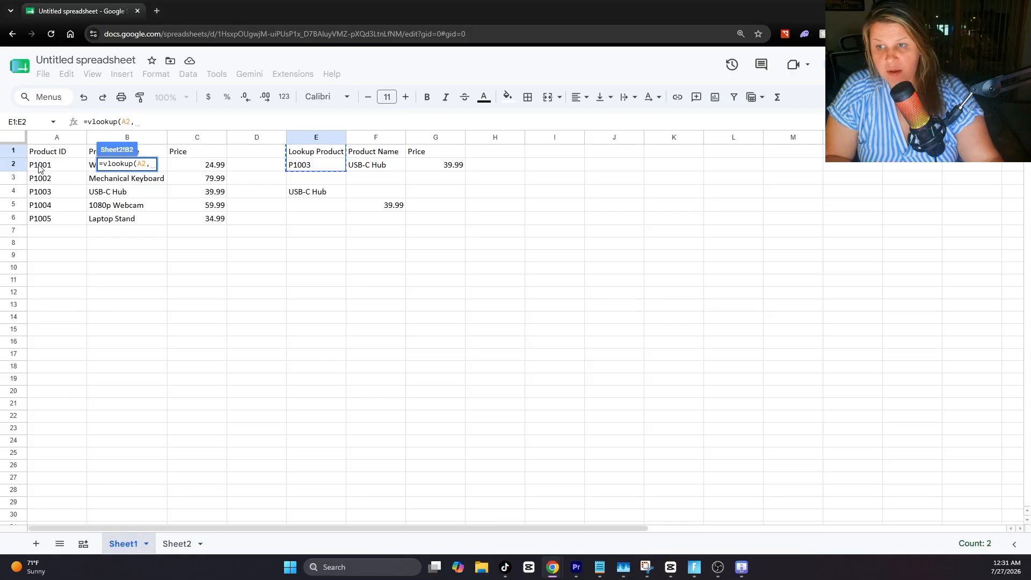
left_click_drag(54, 164, 205, 219)
left_click(177, 543)
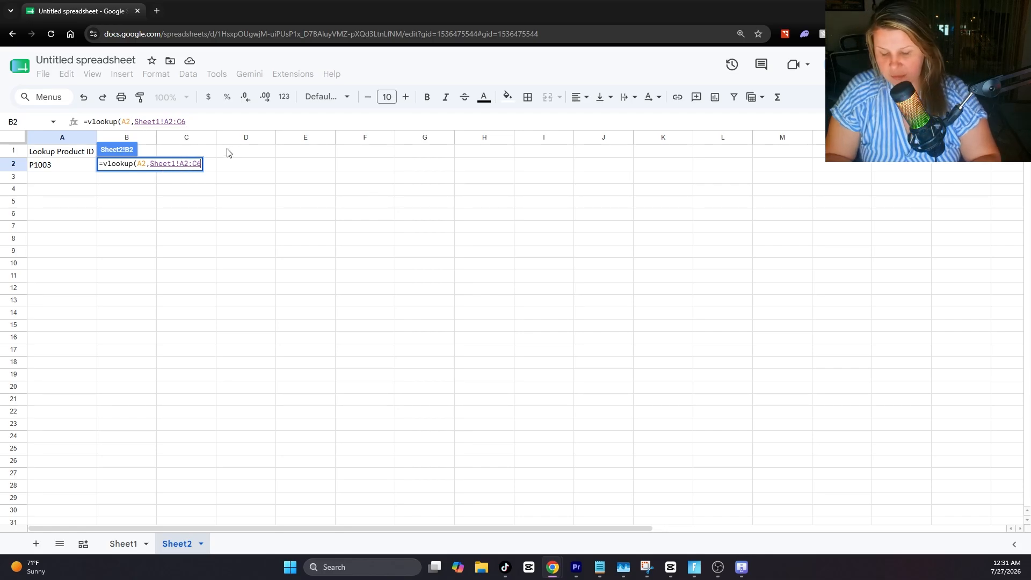
Complete B2's VLOOKUP formula with column index 3, after checking the Price column on Sheet1, and is_sorted set to false.
type(",")
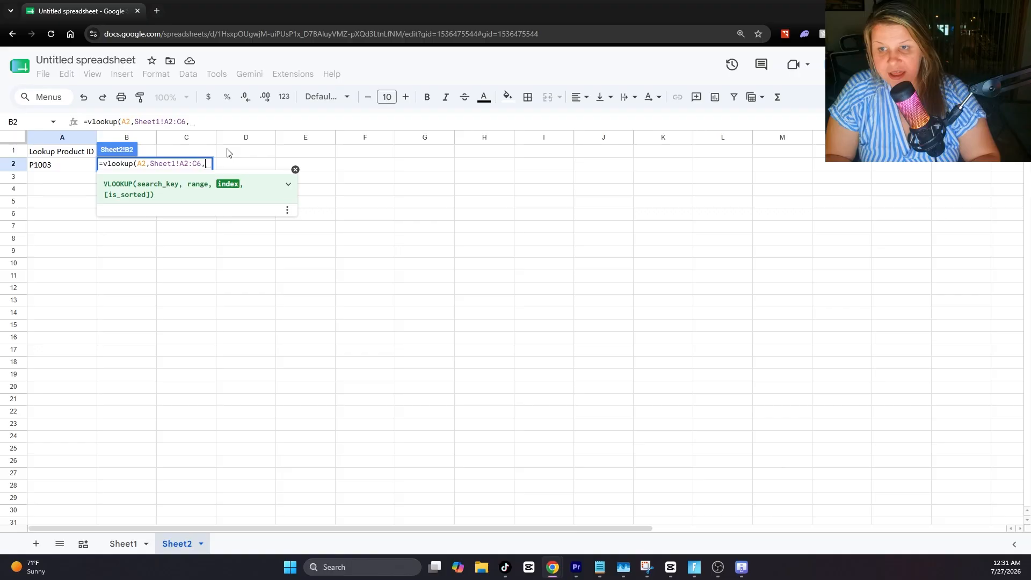
left_click(124, 543)
left_click(179, 539)
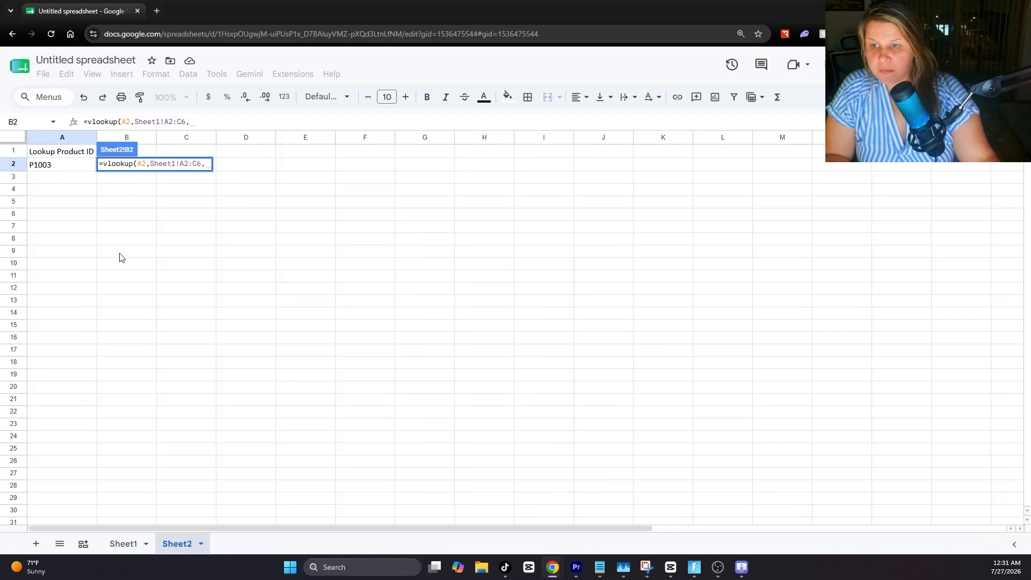
left_click(124, 540)
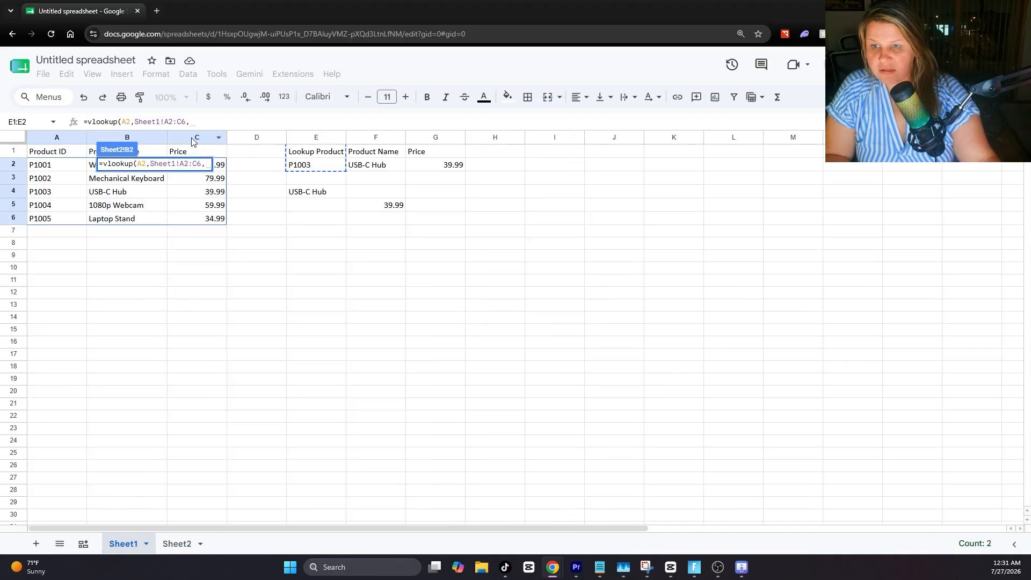
left_click(176, 541)
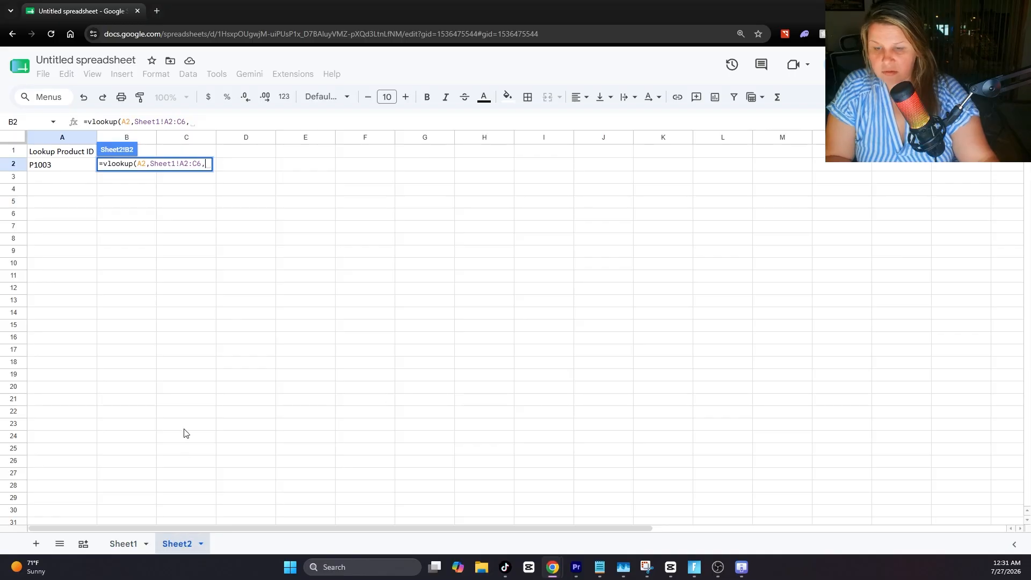
type("3,")
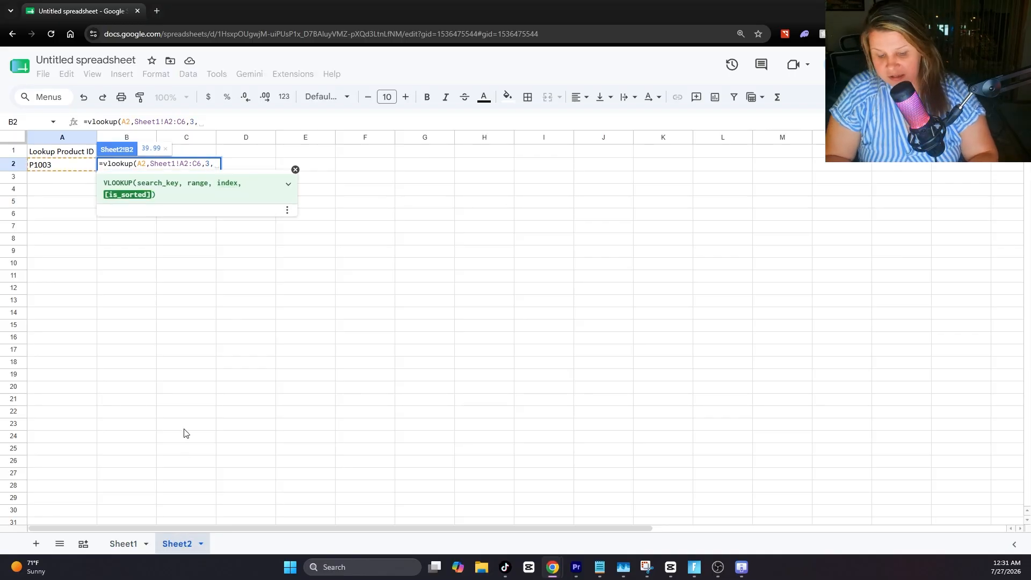
type("false)")
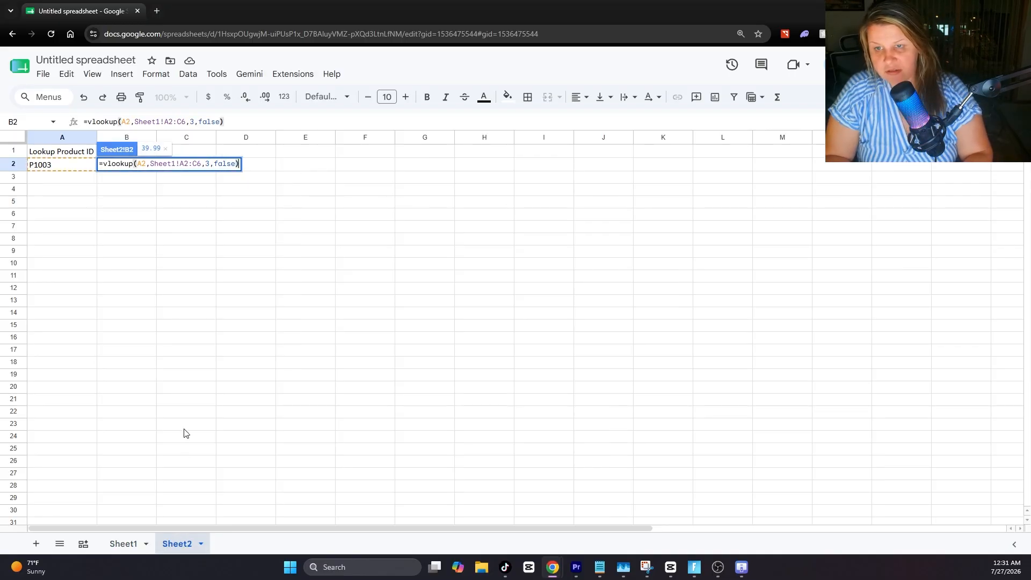
key("Return")
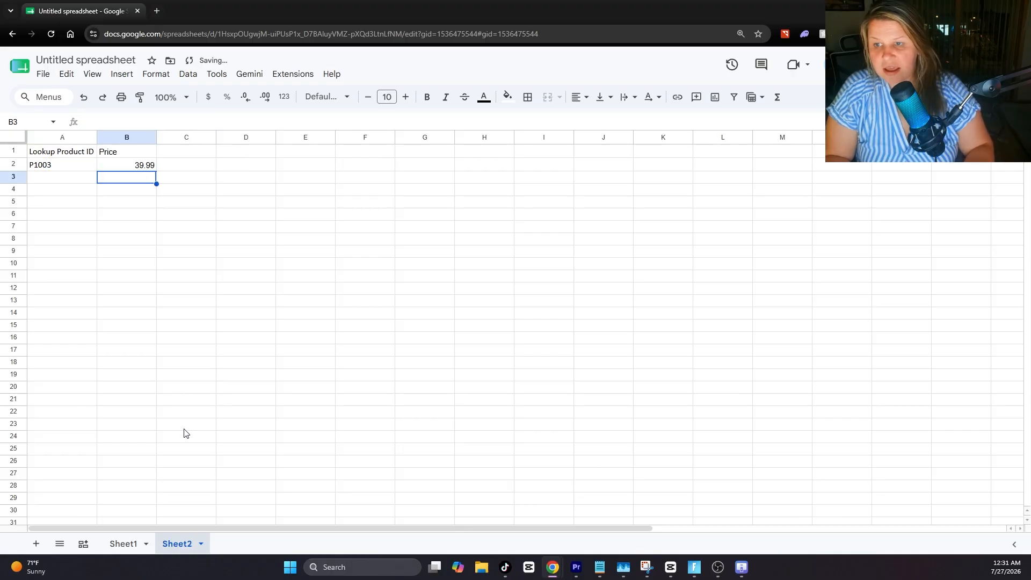
key("Up")
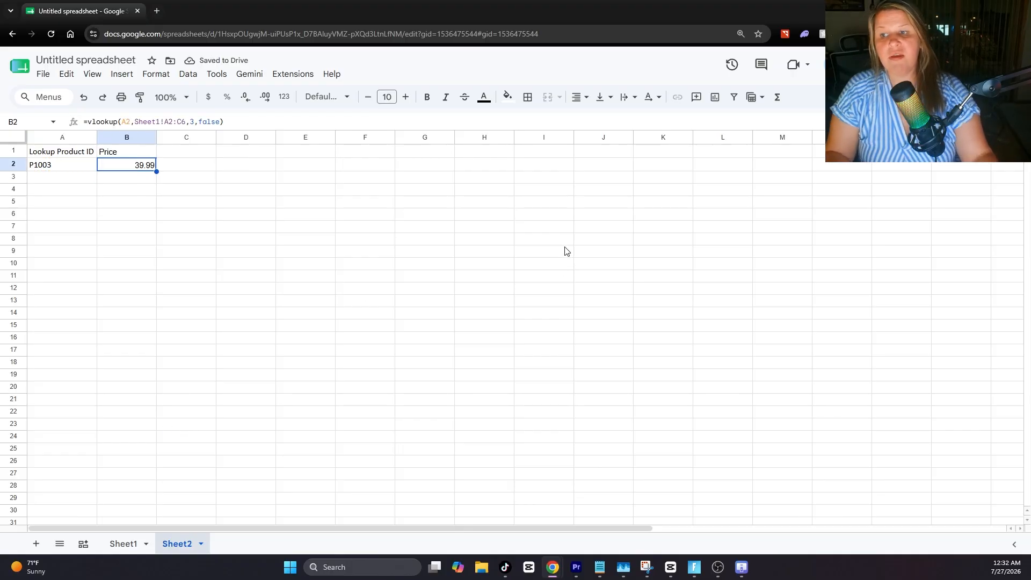